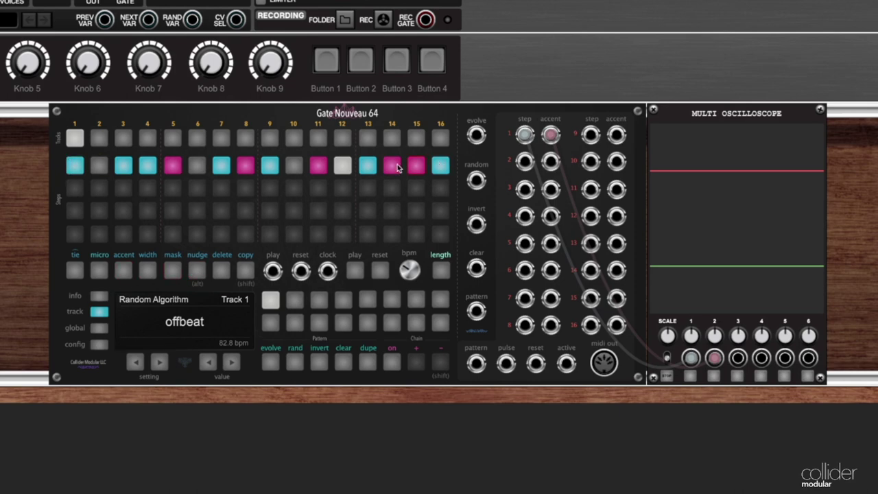
# - Nudge Track 1's pattern four steps later, then three steps back earlier
pyautogui.click(197, 272)
pyautogui.click(197, 273)
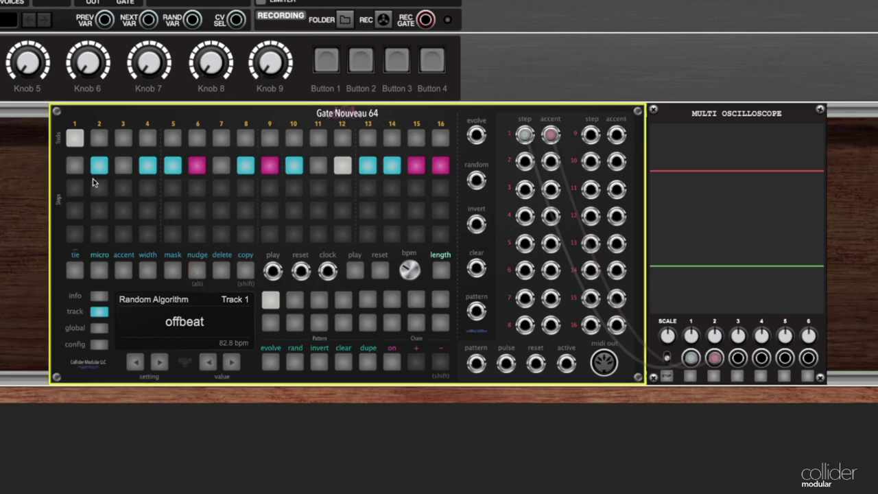
pyautogui.click(197, 272)
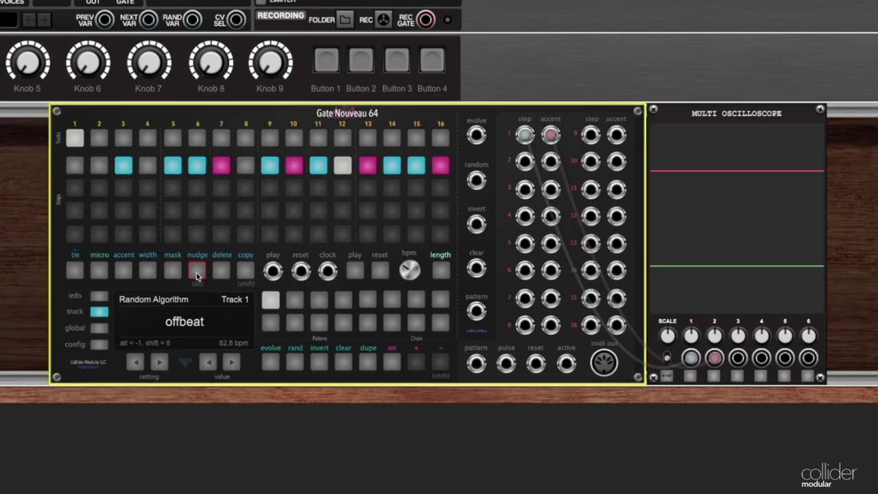
pyautogui.click(197, 272)
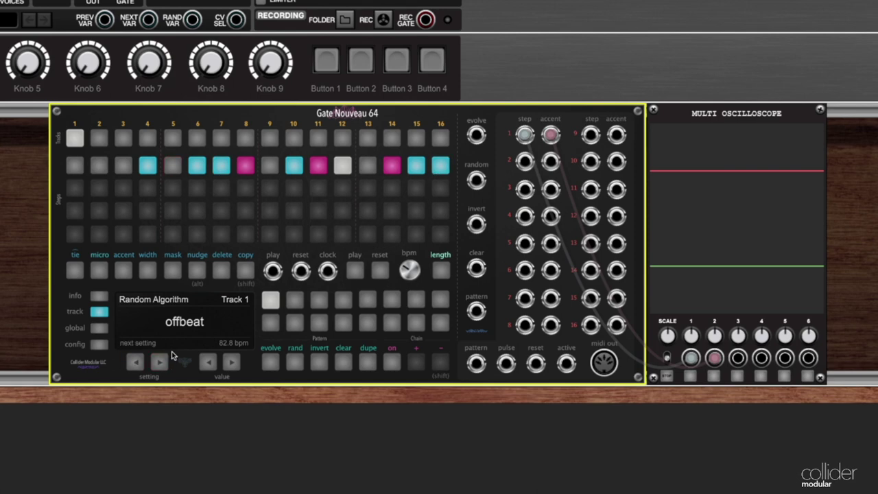
pyautogui.keyDown('alt'); pyautogui.click(197, 274); pyautogui.keyUp('alt')
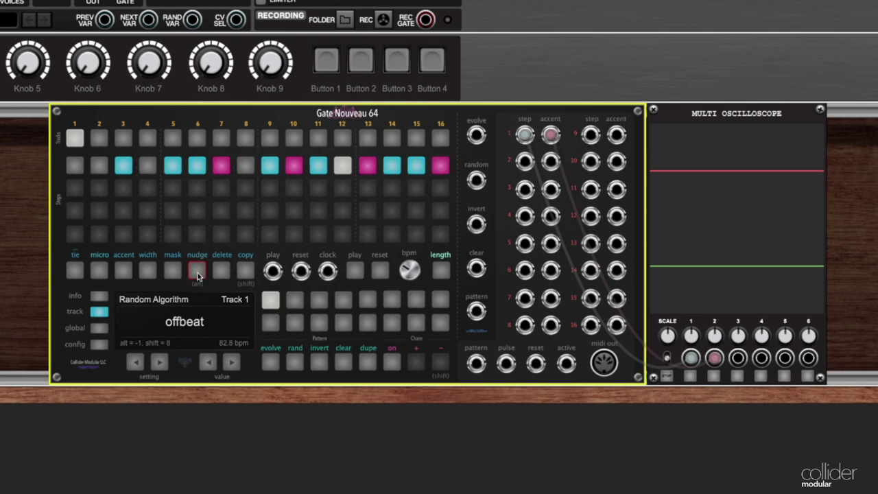
pyautogui.keyDown('alt'); pyautogui.click(197, 274); pyautogui.keyUp('alt')
pyautogui.keyDown('alt'); pyautogui.click(197, 274); pyautogui.keyUp('alt')
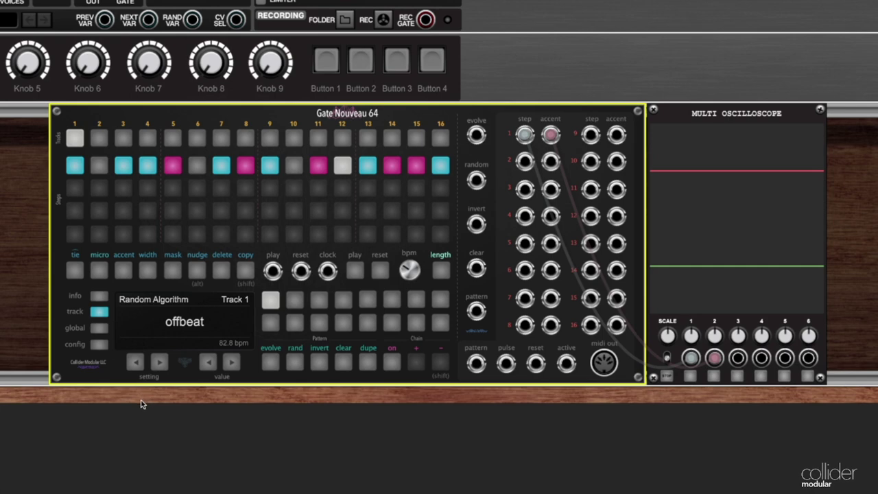
# - Shift the pattern eight steps, restore the offbeat pattern, then push it toward step 16
pyautogui.click(201, 272)
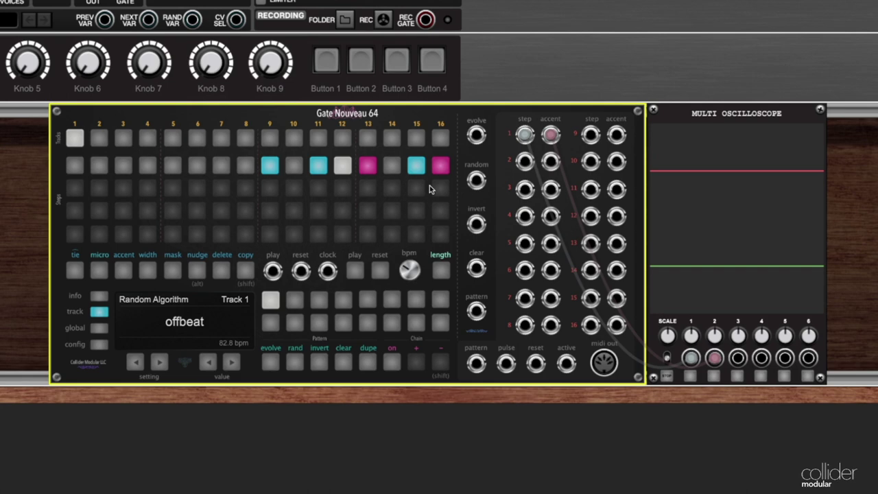
pyautogui.click(197, 271)
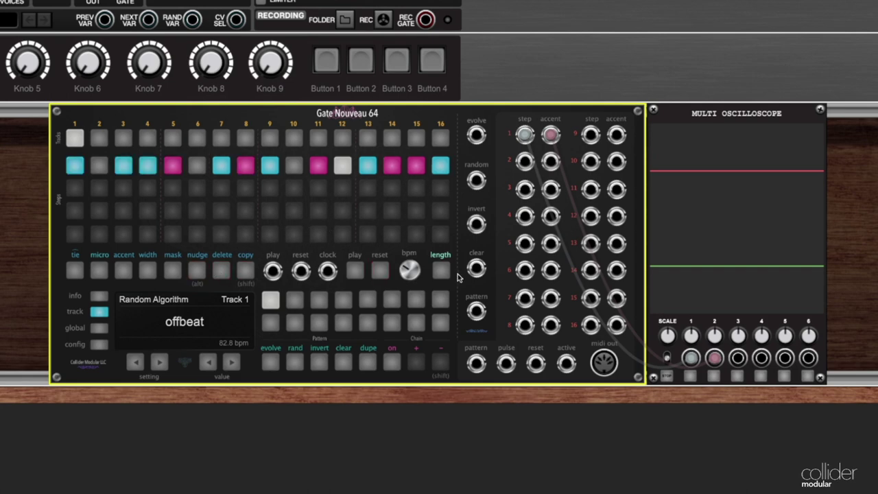
pyautogui.click(195, 271)
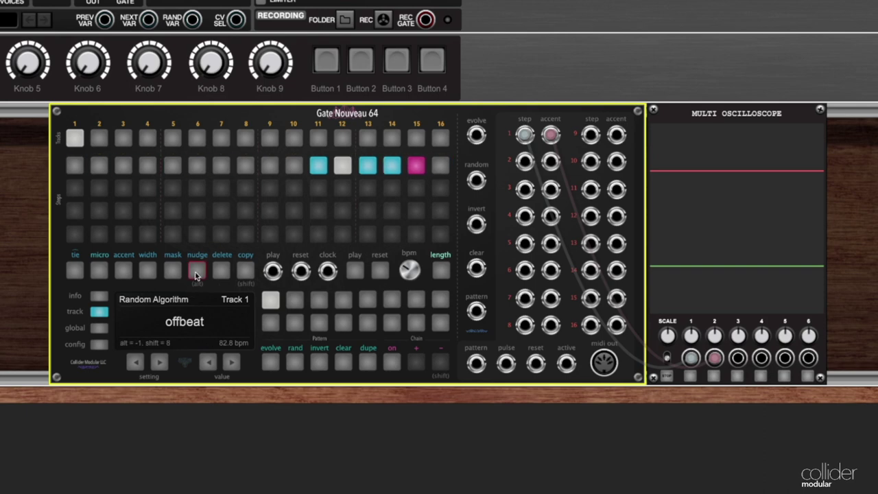
pyautogui.click(195, 271)
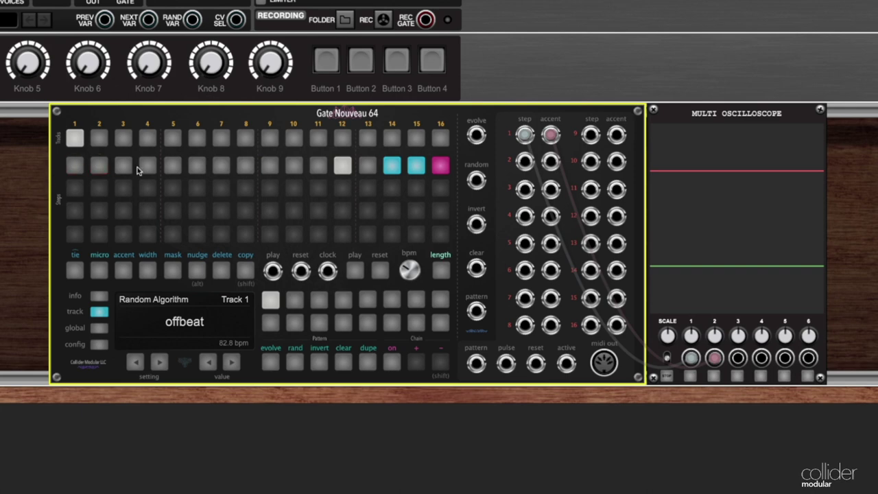
# - Reveal steps beyond 16 and shift the pattern by eight and by one step
pyautogui.click(441, 273)
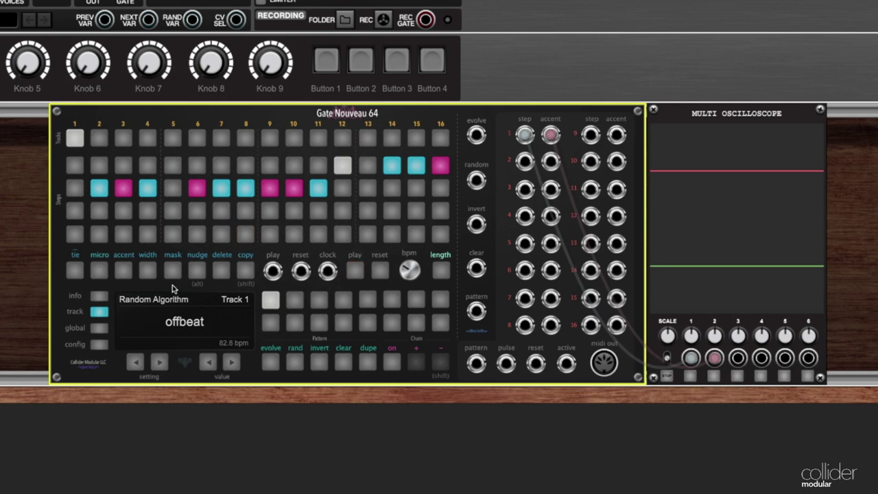
pyautogui.keyDown('shift'); pyautogui.click(197, 273); pyautogui.keyUp('shift')
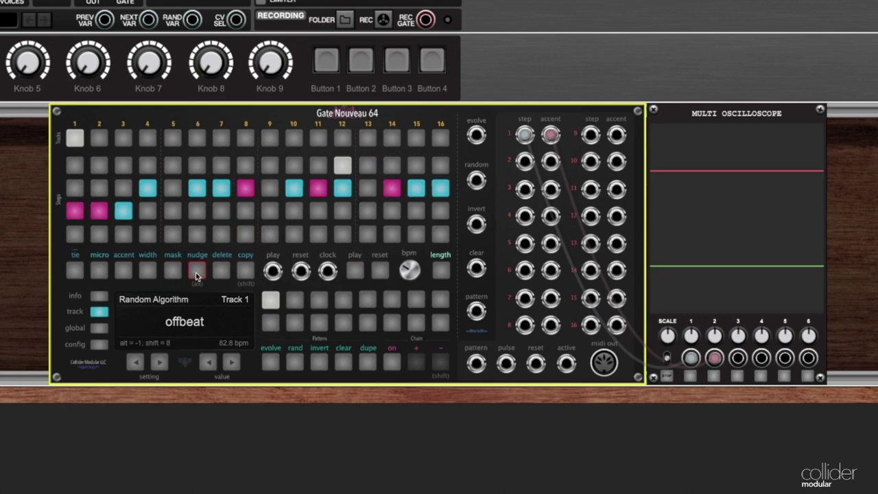
pyautogui.keyDown('alt'); pyautogui.keyDown('shift'); pyautogui.click(196, 272); pyautogui.keyUp('shift'); pyautogui.keyUp('alt')
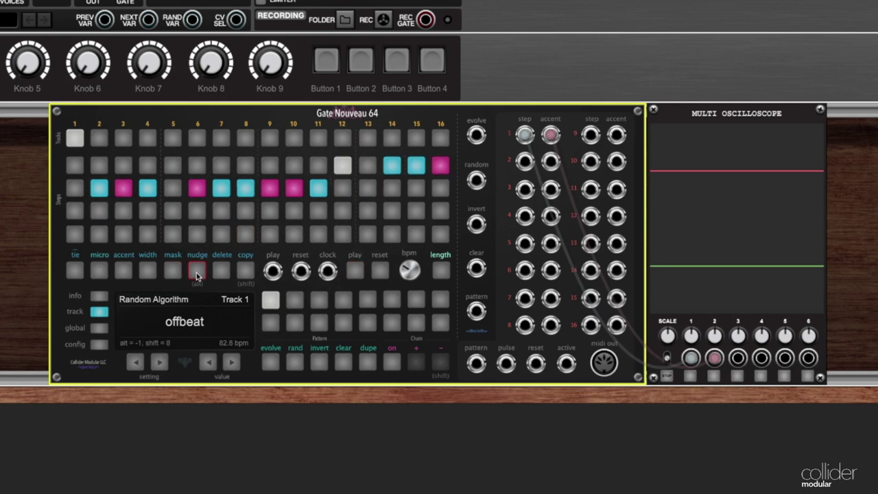
pyautogui.keyDown('alt'); pyautogui.keyDown('shift'); pyautogui.click(196, 272); pyautogui.keyUp('shift'); pyautogui.keyUp('alt')
pyautogui.keyDown('alt'); pyautogui.click(196, 272); pyautogui.keyUp('alt')
pyautogui.keyDown('alt'); pyautogui.click(196, 272); pyautogui.keyUp('alt')
pyautogui.keyDown('alt'); pyautogui.click(196, 272); pyautogui.keyUp('alt')
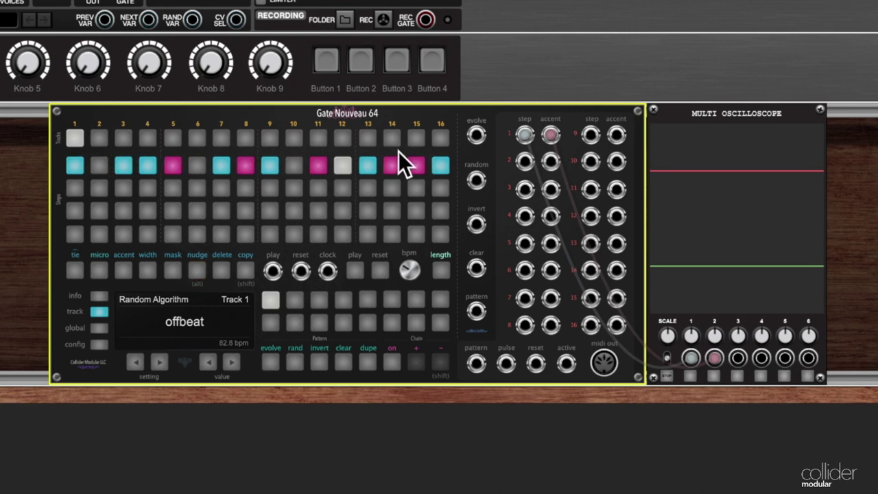
# - Switch on eight steps along the bottom grid row
pyautogui.click(123, 235)
pyautogui.click(196, 236)
pyautogui.click(245, 235)
pyautogui.click(318, 235)
pyautogui.click(368, 235)
pyautogui.click(392, 235)
pyautogui.click(440, 235)
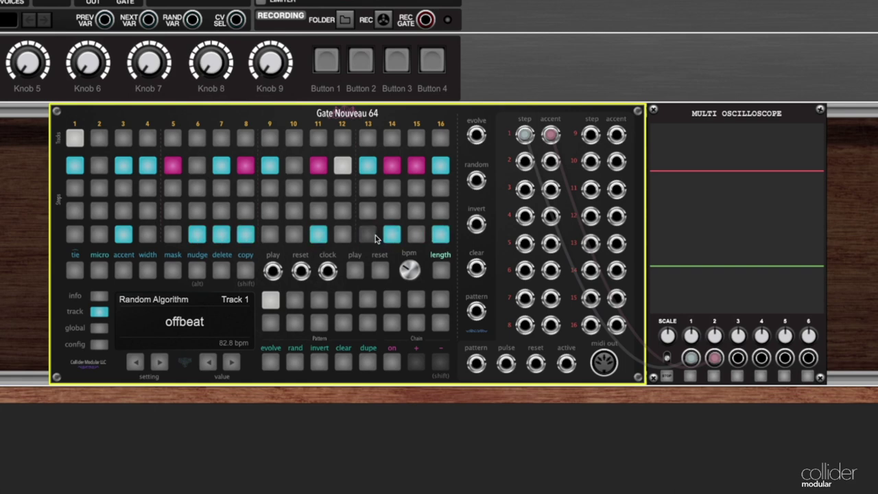
pyautogui.click(417, 235)
# - Mark five bottom-row steps as accented
pyautogui.click(391, 235)
pyautogui.click(293, 235)
pyautogui.click(246, 235)
pyautogui.click(221, 235)
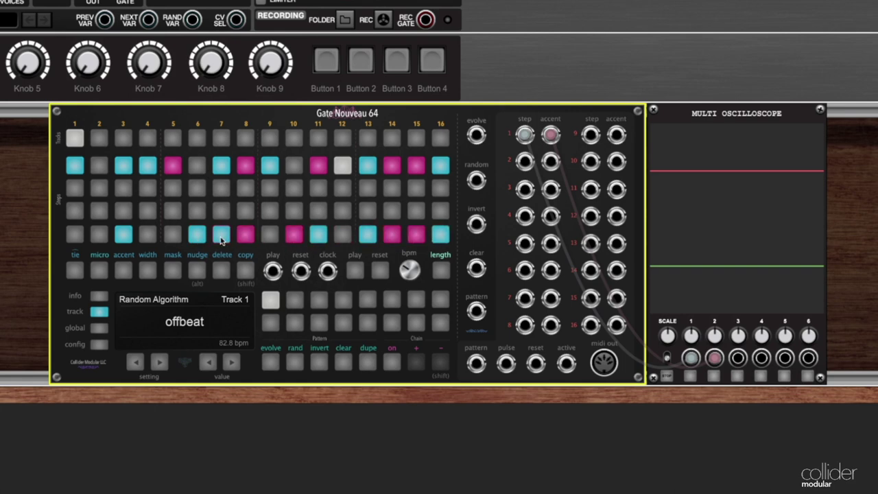
pyautogui.click(197, 235)
# - Set Track 1's length to end after 32 steps, then show its full extended length
pyautogui.click(440, 271)
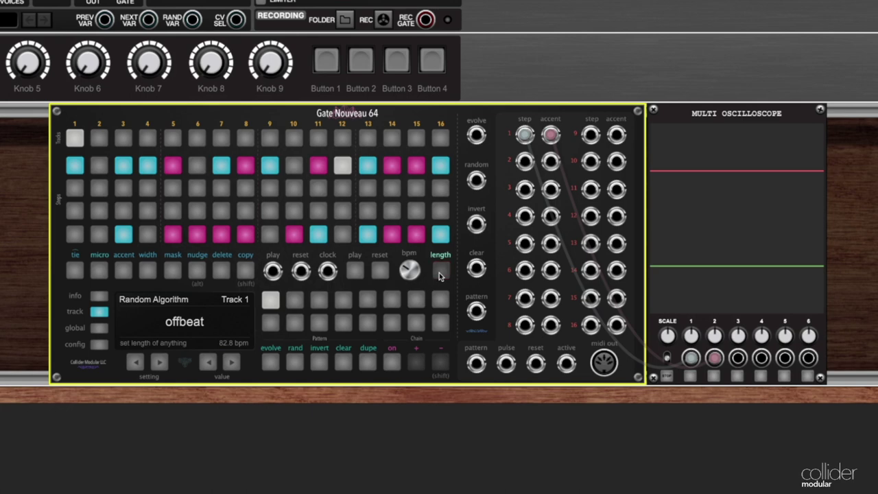
pyautogui.click(439, 168)
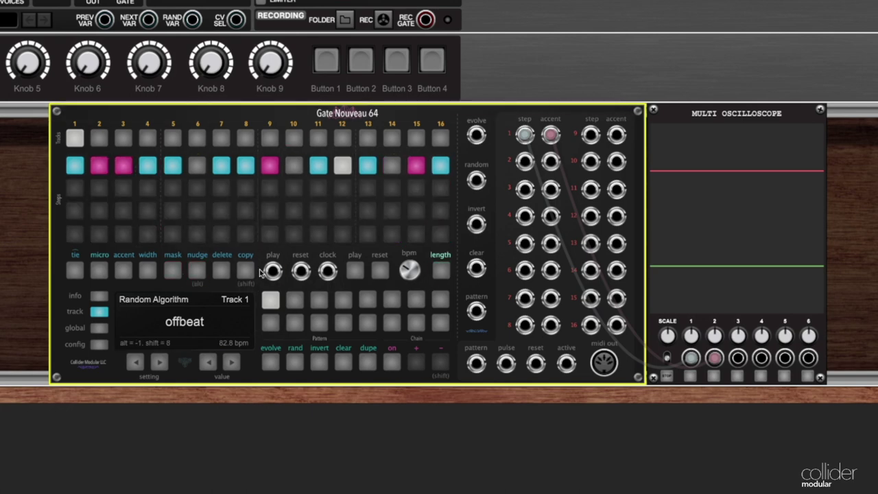
pyautogui.click(440, 269)
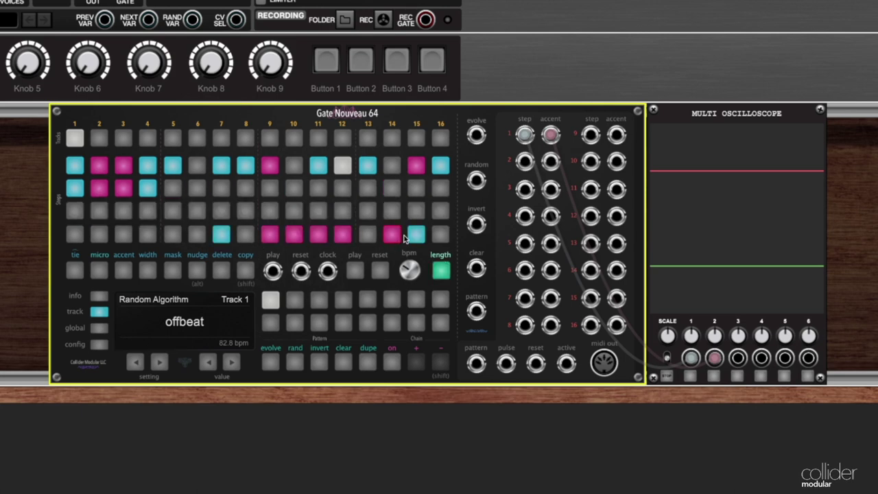
# - Leave the length view, briefly show the track length again, and exit it
pyautogui.click(440, 269)
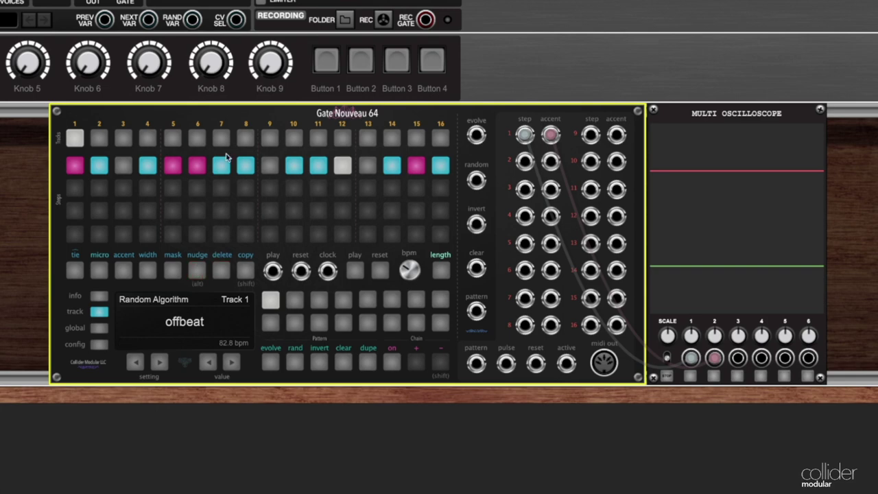
pyautogui.click(440, 271)
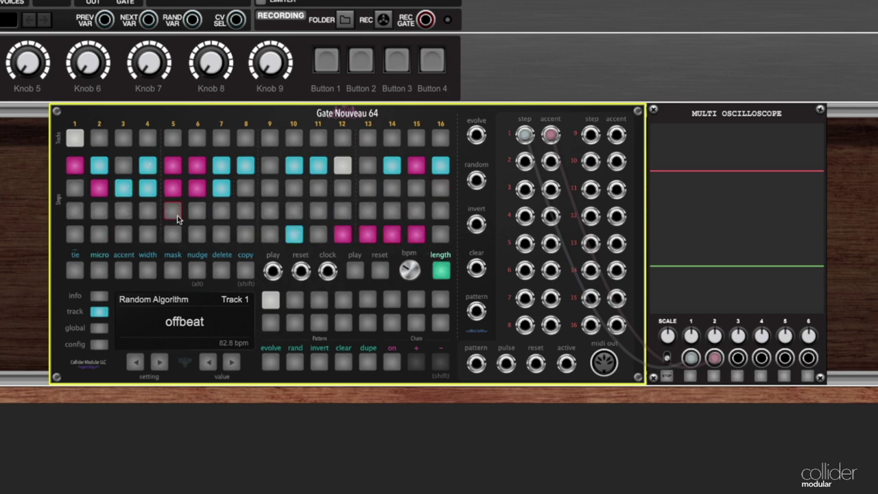
pyautogui.click(440, 270)
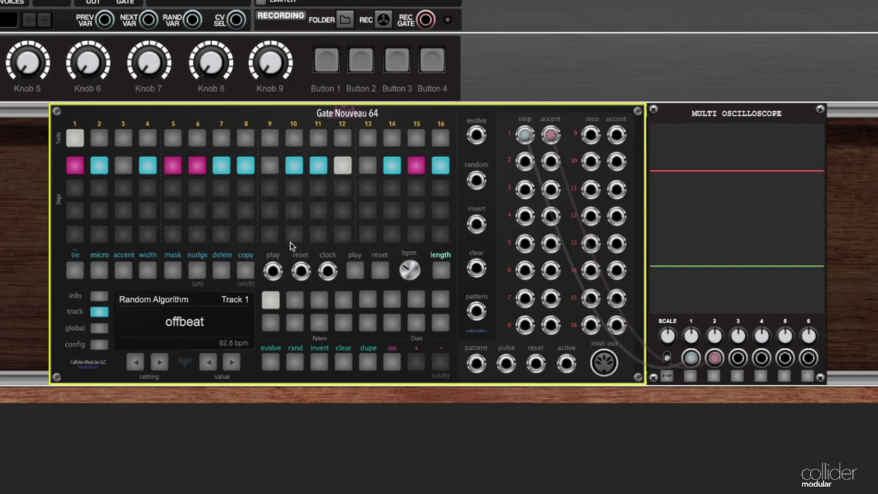
# - Nudge Track 1's offbeat steps later and earlier, then switch to empty pattern 2
pyautogui.click(194, 272)
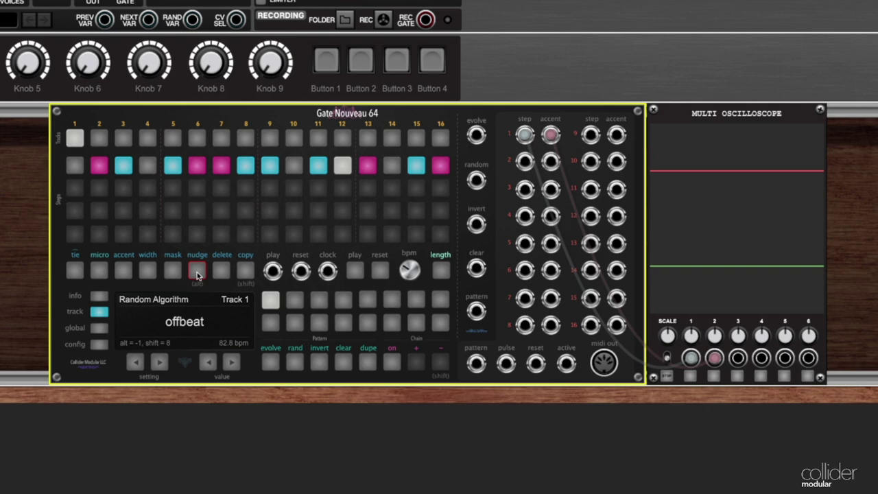
pyautogui.keyDown('alt'); pyautogui.click(198, 272); pyautogui.keyUp('alt')
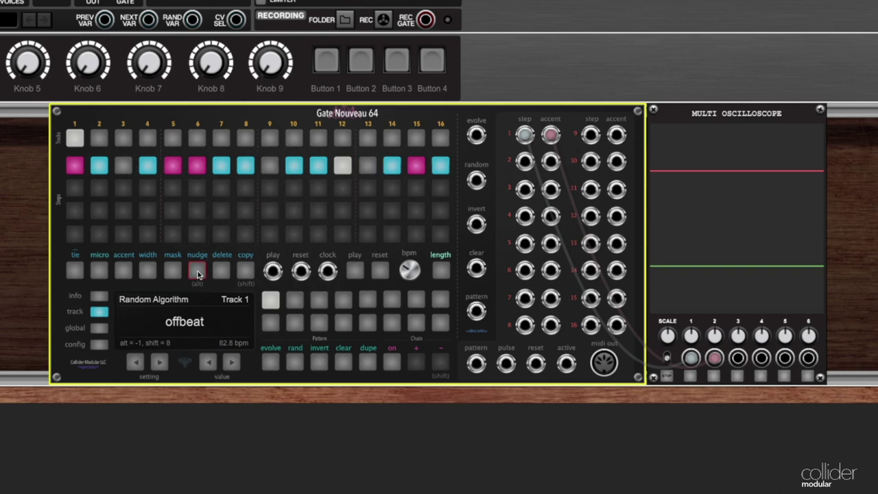
pyautogui.click(197, 273)
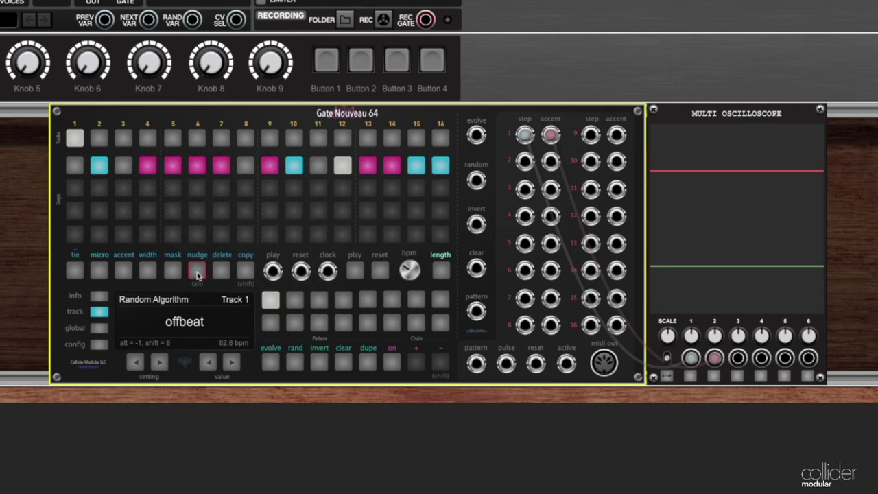
pyautogui.click(198, 273)
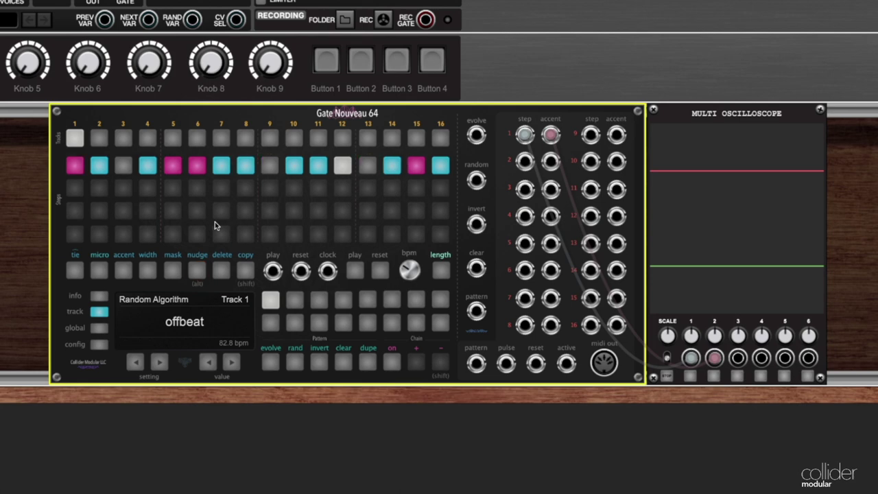
pyautogui.click(343, 299)
pyautogui.click(343, 362)
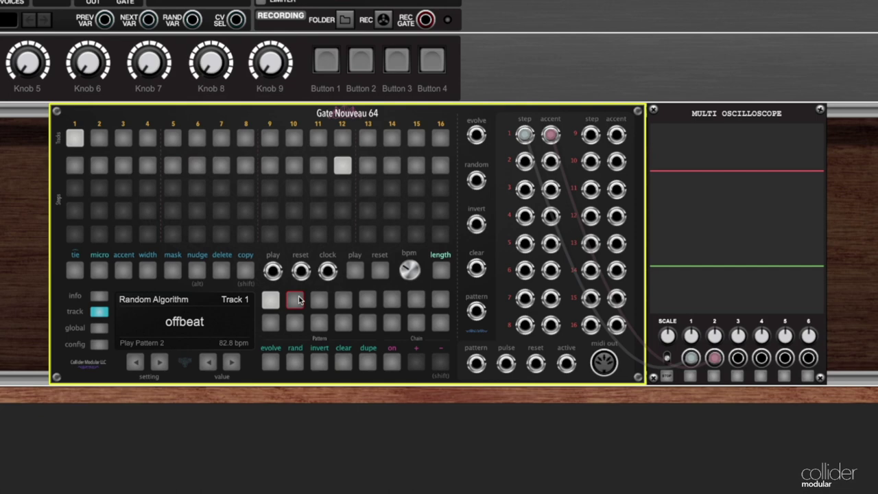
# - Turn on Track 1 steps 1 through 7 in pattern 2
pyautogui.click(218, 166)
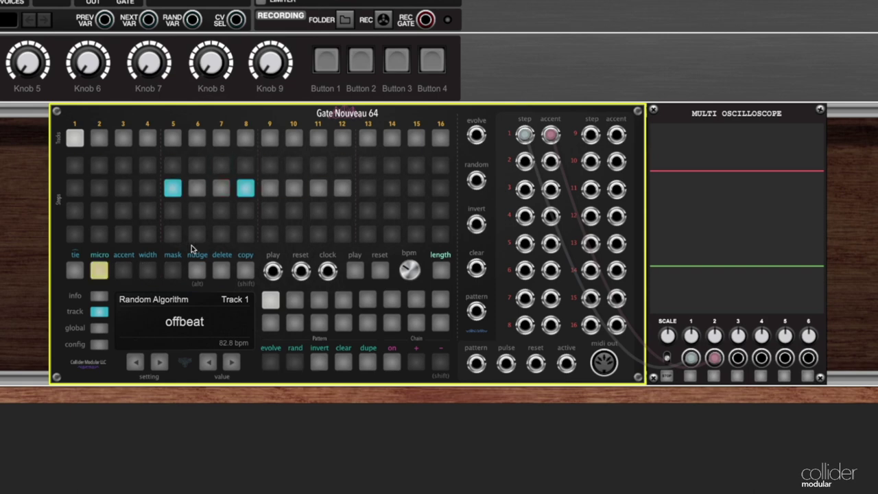
# - Turn off steps 5 and 6, then fill Track 1's row back in
pyautogui.click(173, 166)
pyautogui.click(197, 166)
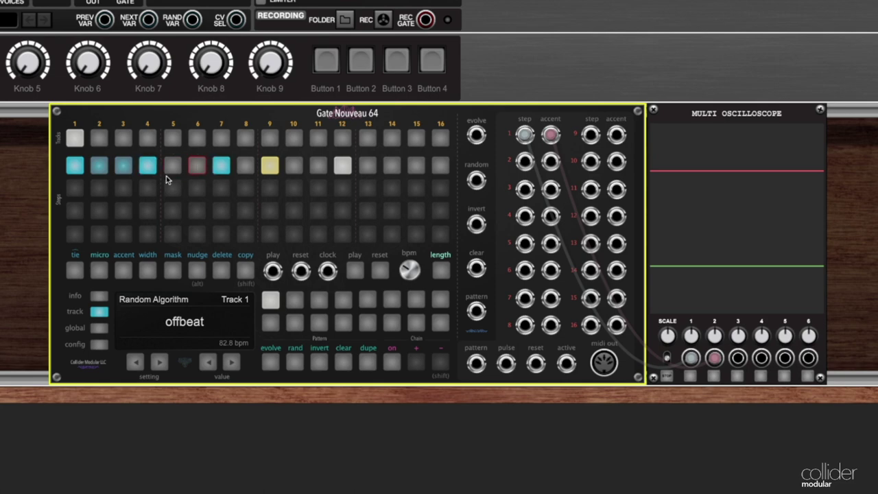
pyautogui.click(122, 169)
pyautogui.moveTo(126, 173)
pyautogui.mouseDown()
pyautogui.moveTo(221, 169)
pyautogui.moveTo(123, 168)
pyautogui.mouseUp()
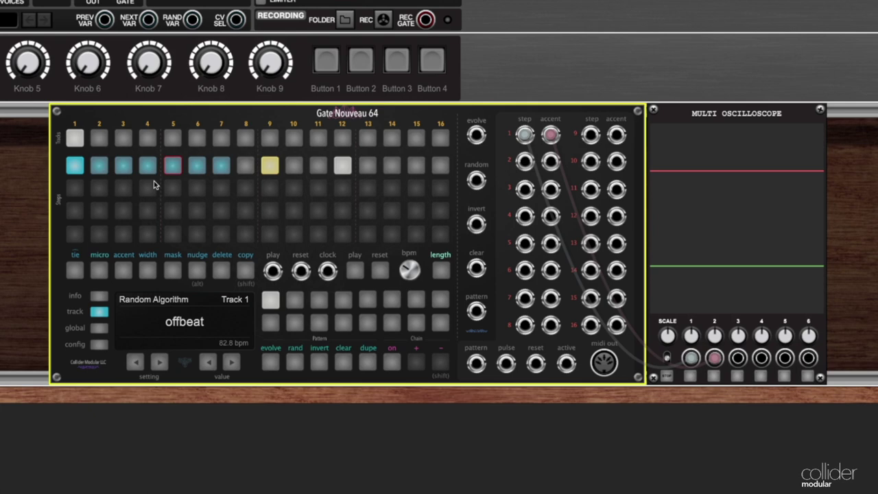
# - Use delete to clear step 9, then clear Track 1's steps 1 through 7
pyautogui.click(222, 271)
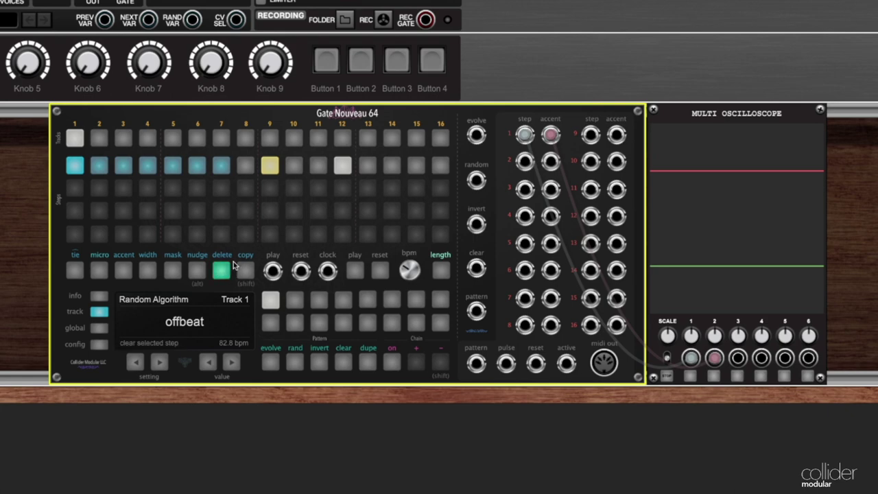
pyautogui.click(270, 166)
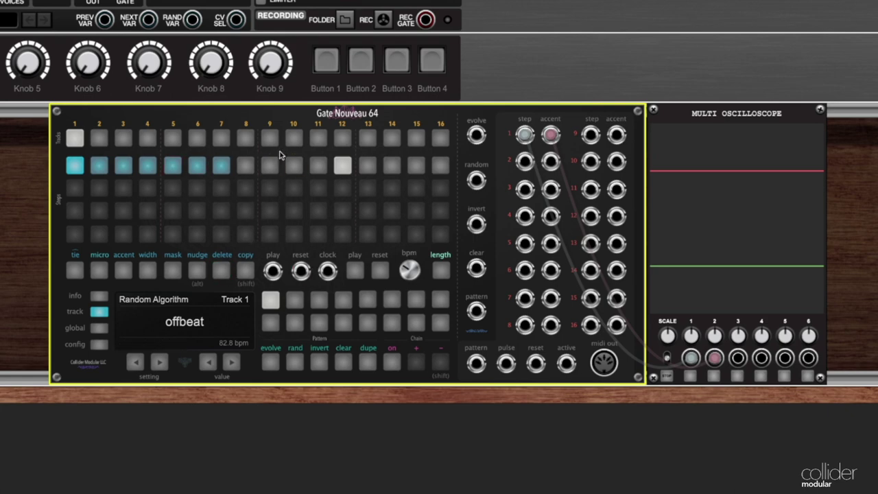
pyautogui.click(222, 272)
pyautogui.click(74, 168)
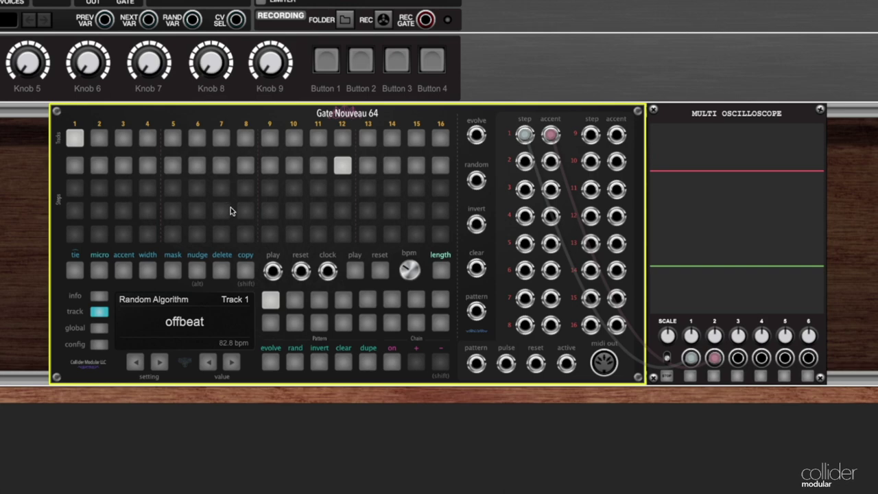
# - Randomize Track 1, adding a bottom-row step and removing the column 7, row 4 step
pyautogui.click(295, 361)
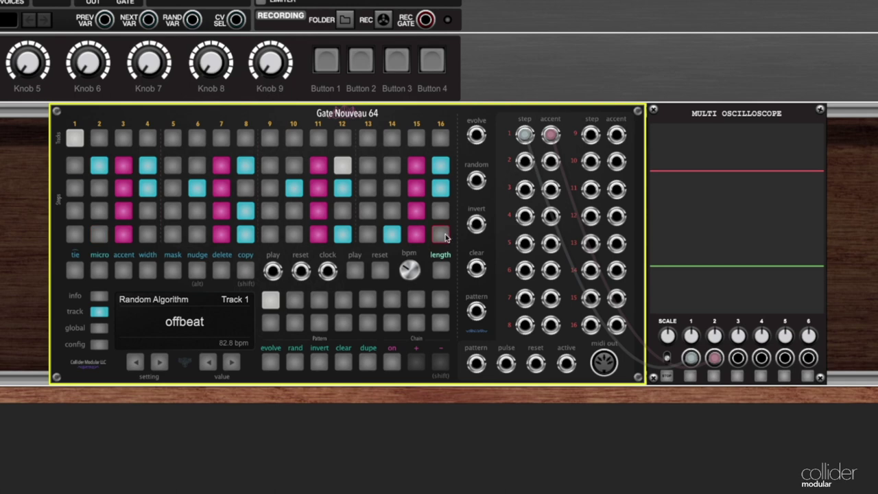
pyautogui.click(417, 233)
pyautogui.click(219, 210)
# - Copy Track 1's step pattern and switch to Track 5
pyautogui.click(241, 273)
pyautogui.click(244, 272)
pyautogui.click(172, 140)
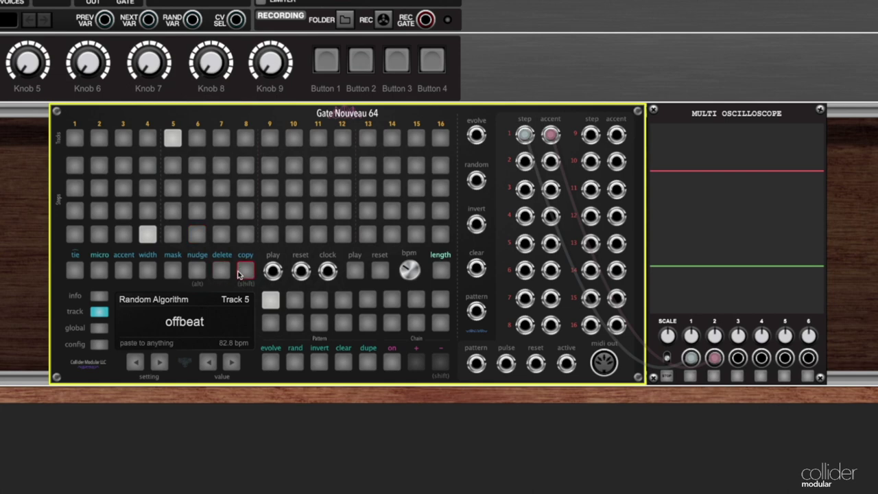
# - Paste the copied pattern into Track 5, then copy again and paste into Track 6
pyautogui.click(201, 236)
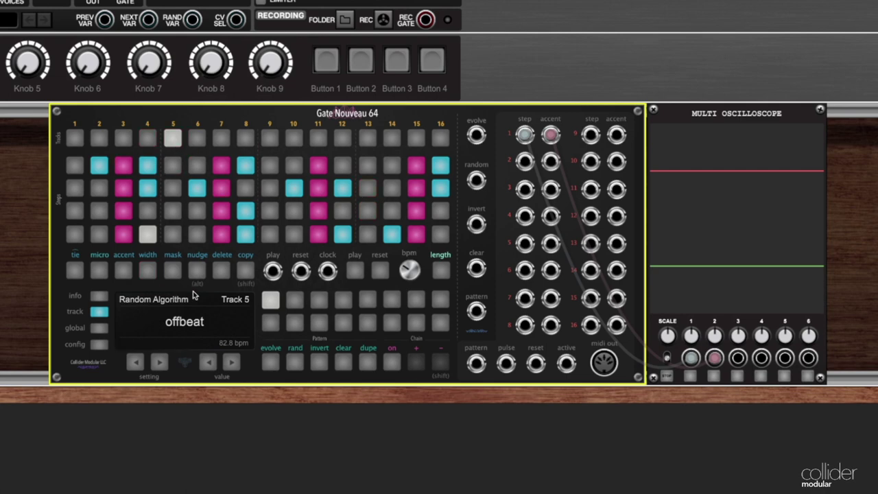
pyautogui.click(244, 272)
pyautogui.click(197, 138)
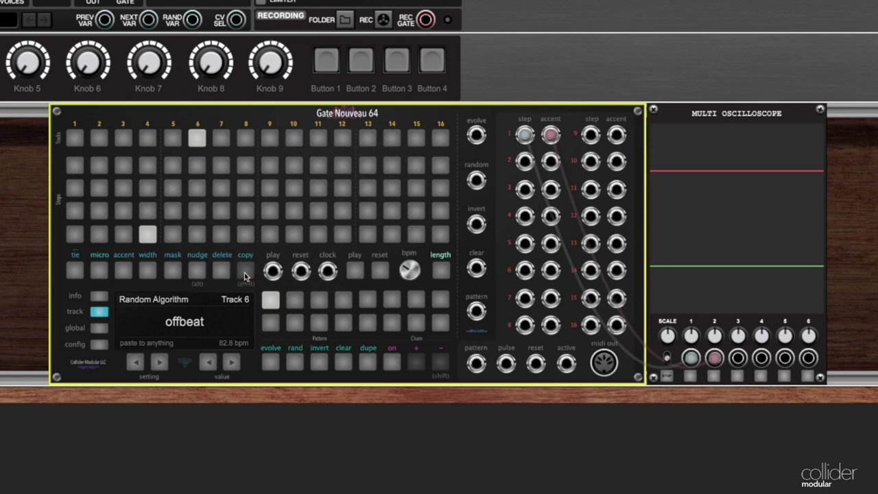
pyautogui.click(130, 207)
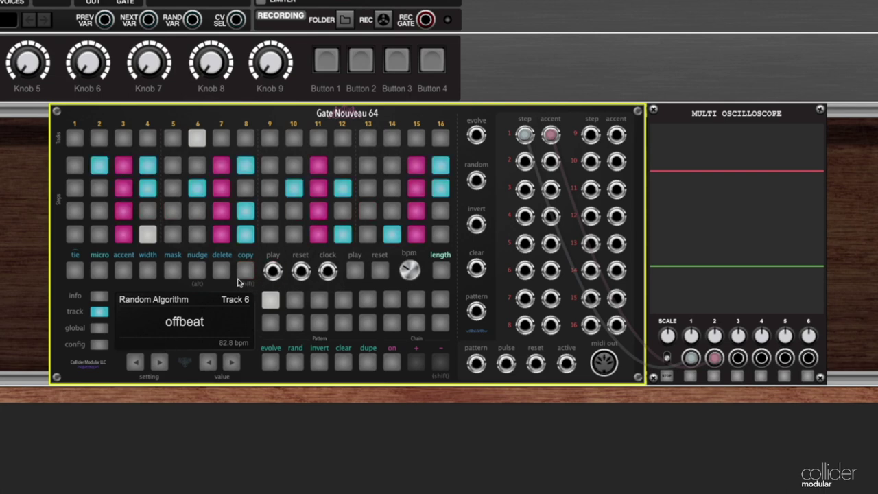
pyautogui.click(248, 272)
# - Copy the pattern and paste it into Track 9
pyautogui.click(246, 281)
pyautogui.click(269, 138)
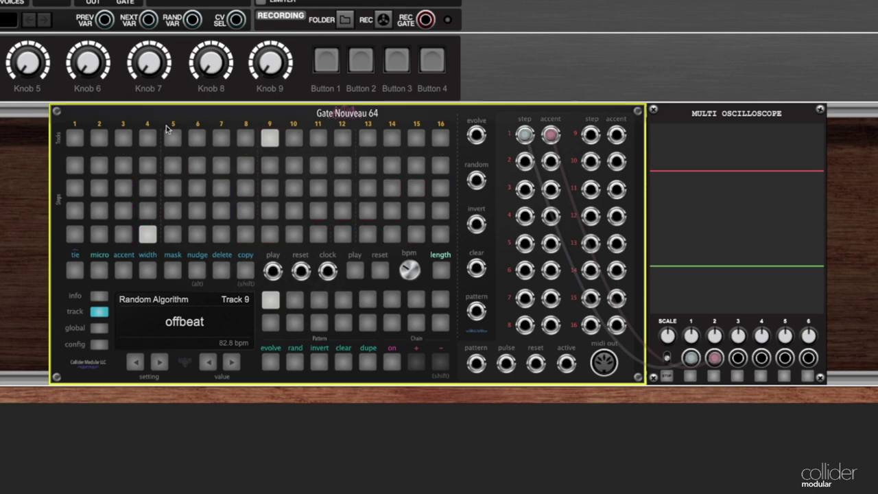
pyautogui.click(245, 271)
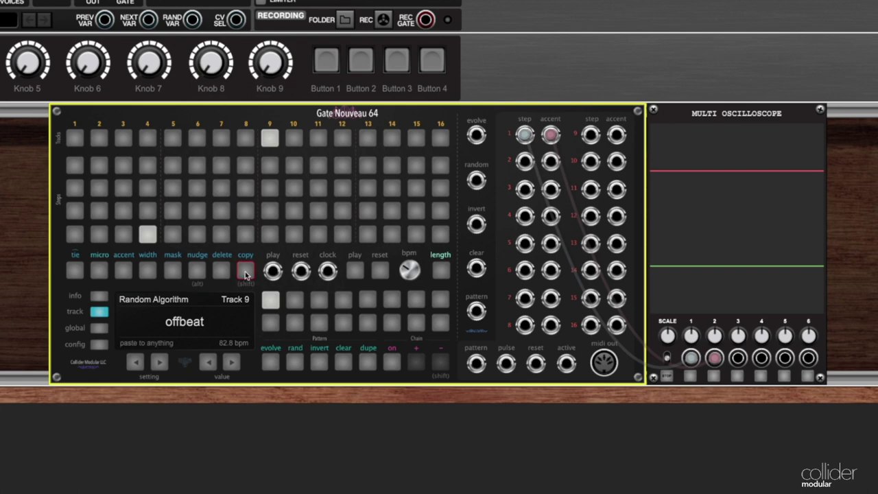
pyautogui.click(245, 164)
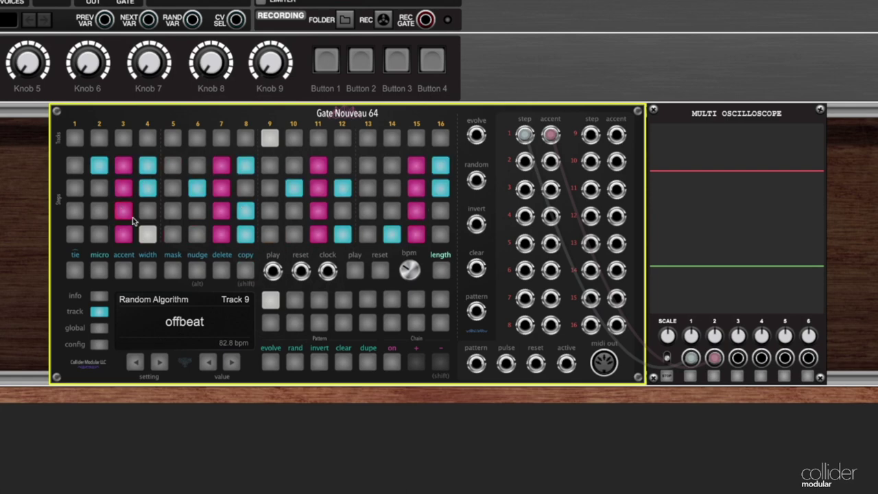
# - Select Track 12 and paste the pattern into it
pyautogui.moveTo(236, 273)
pyautogui.click(342, 137)
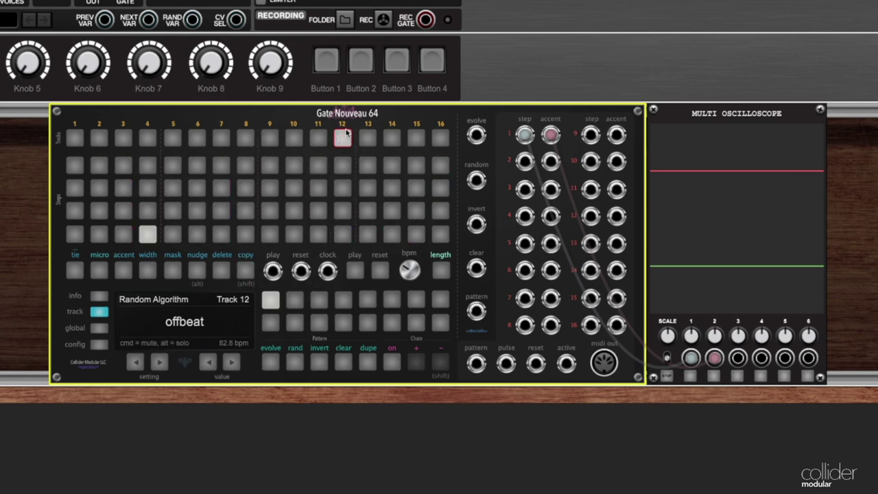
pyautogui.click(245, 270)
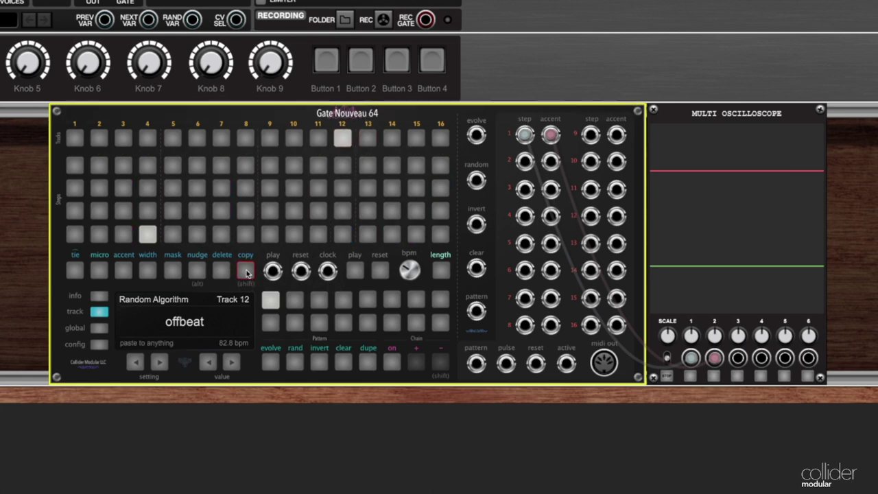